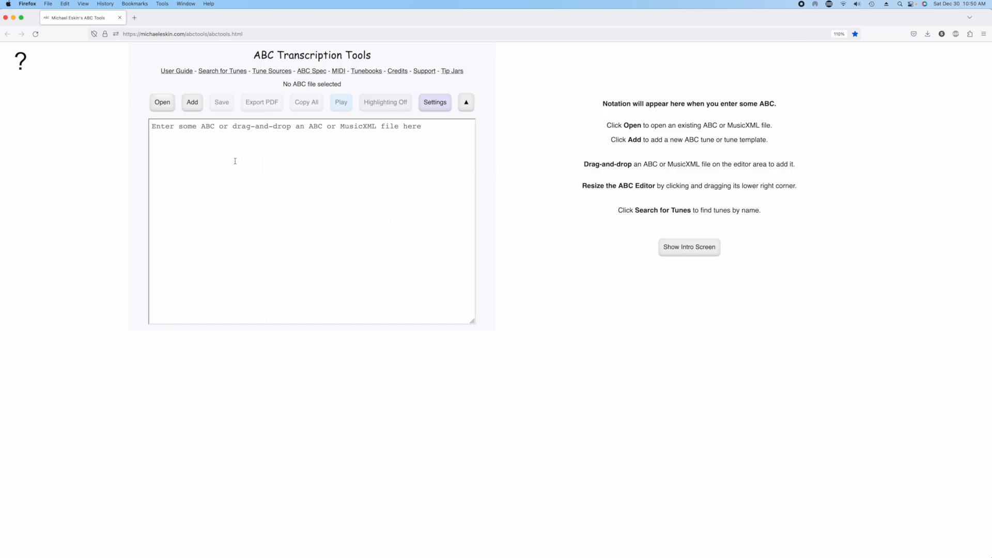
Open the tunebook file KSS_Text_Incipits_Section_Markers_30Dec2023.abc and skim its rendered notation.
left_click(164, 106)
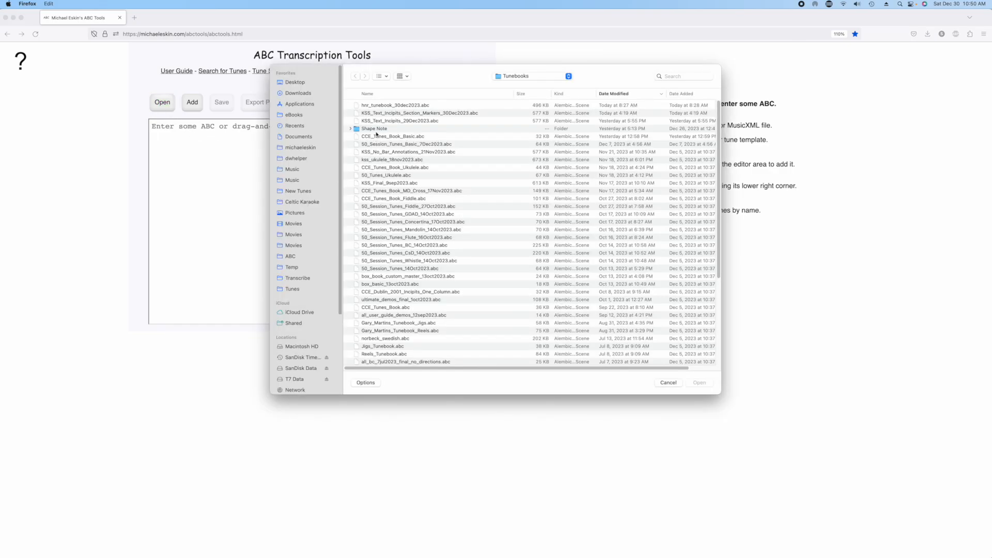
double_click(397, 114)
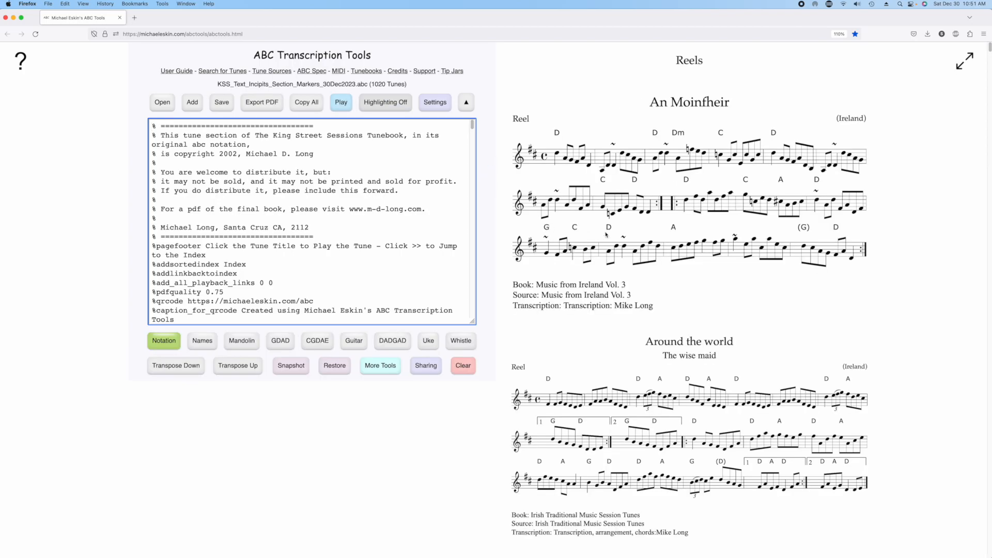
scroll(586, 228, "down", 14)
scroll(663, 233, "up", 14)
Export the tunebook as KSS_Text_Incipits_Section_Markers_30Dec2023_Incipits.pdf using the ABC Text Incipits layout.
left_click(262, 102)
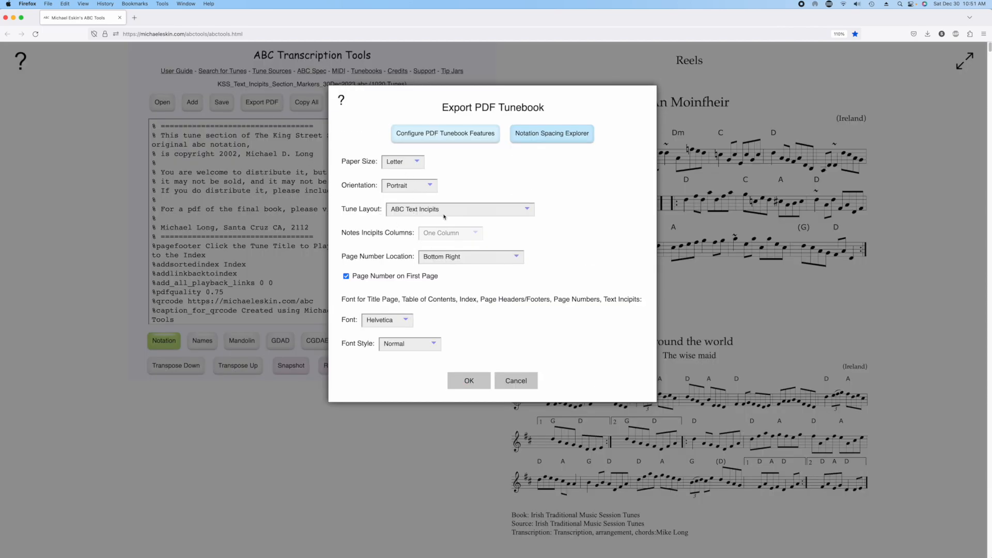
left_click(469, 381)
left_click(475, 204)
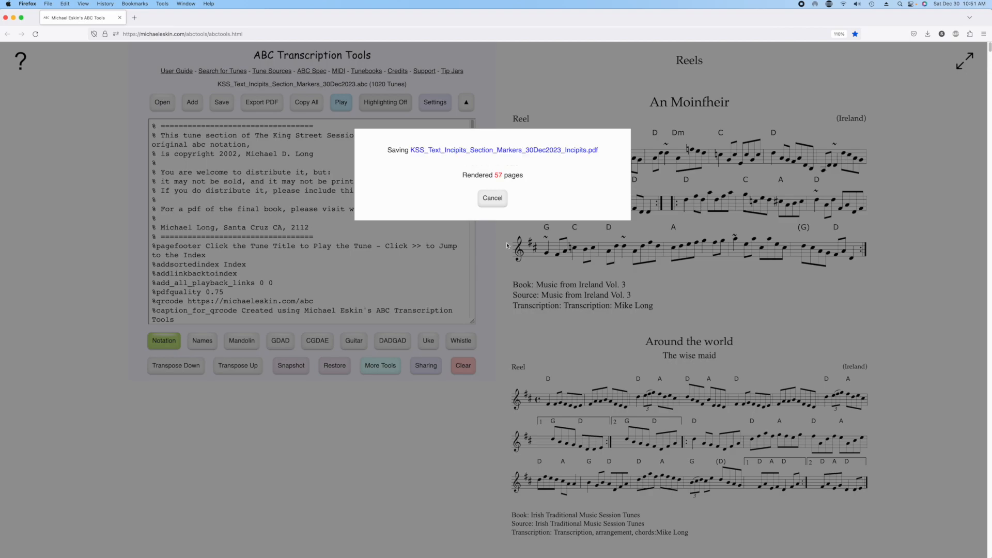
Examine the exported incipits PDF, view The Barrowburn reel through its title link, and close the PDF's browser tab.
scroll(515, 256, "down", 15)
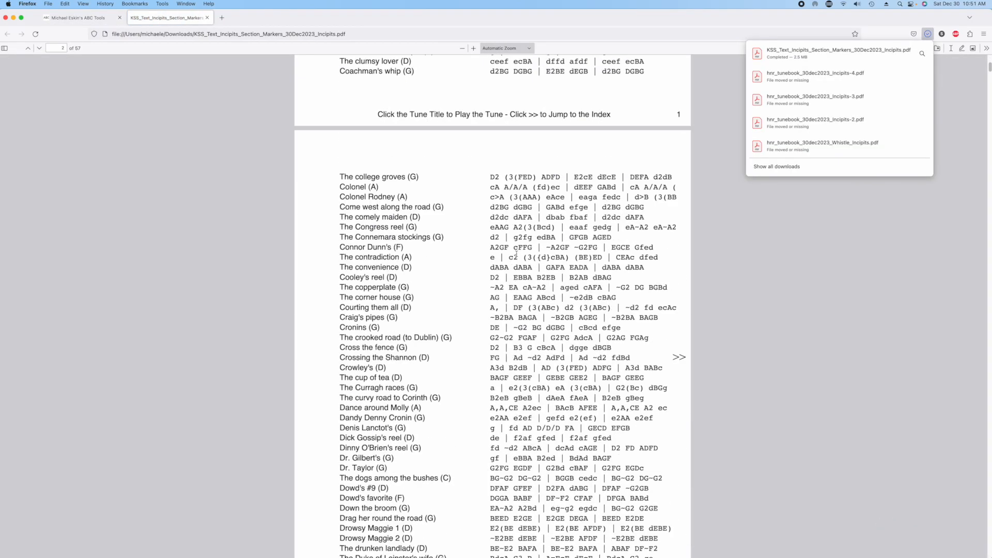
scroll(514, 256, "up", 15)
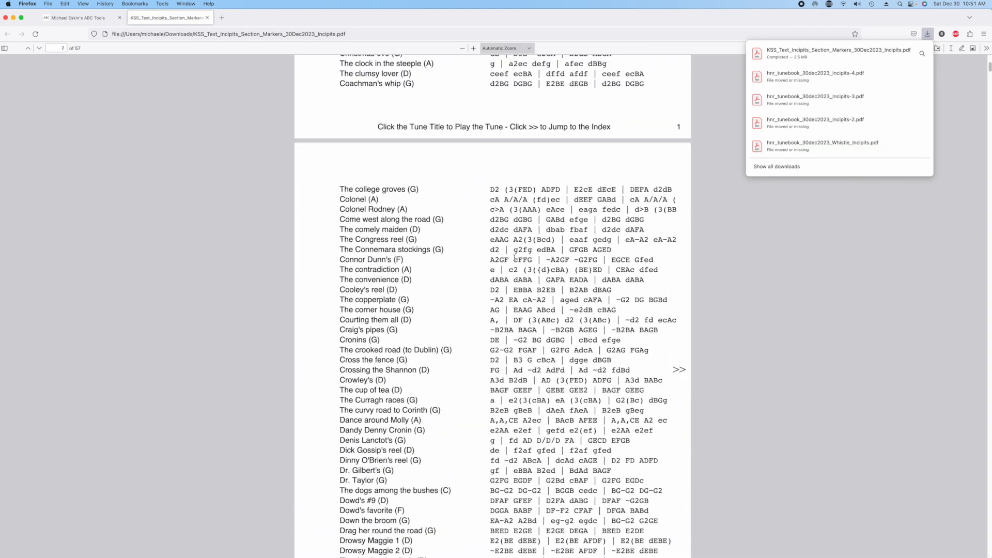
scroll(464, 296, "up", 10)
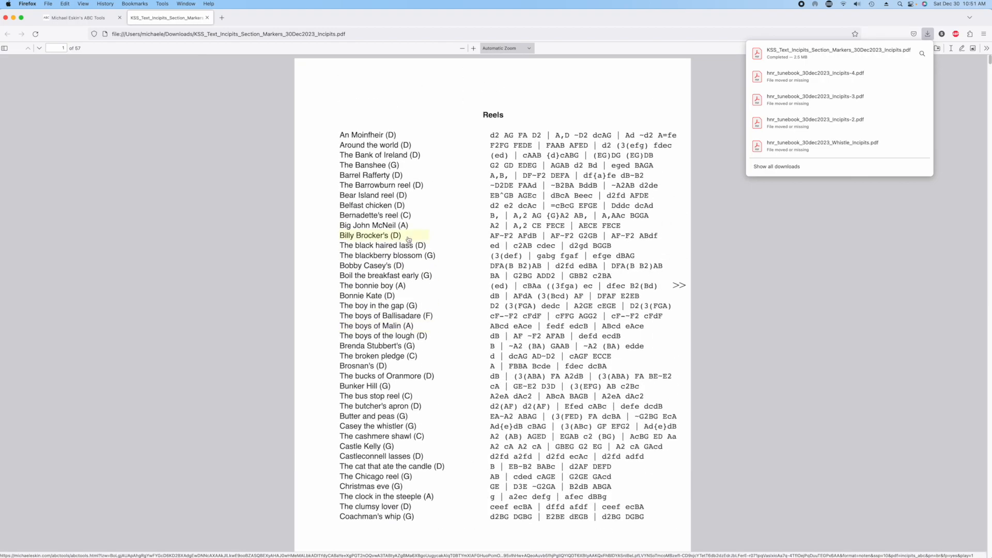
left_click(378, 190)
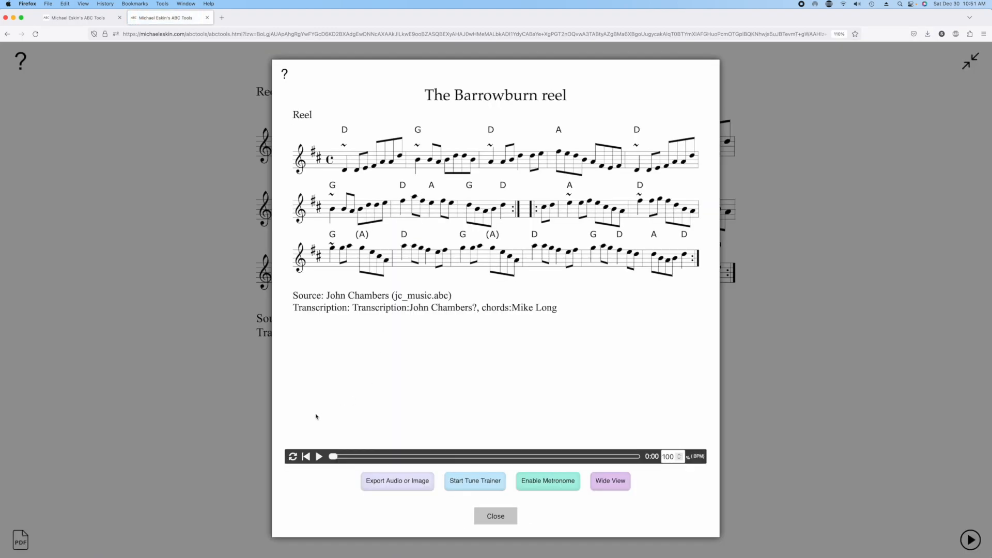
left_click(208, 18)
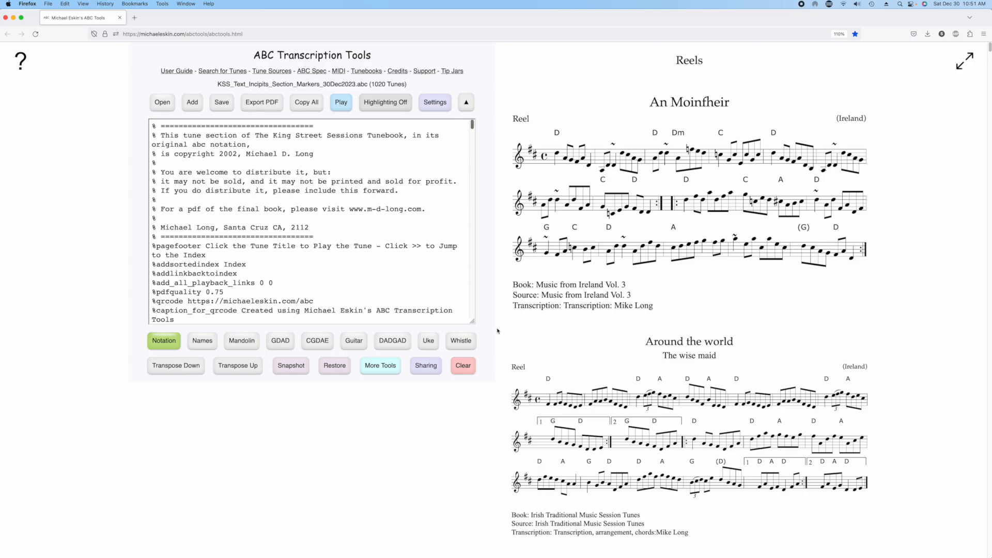
Clear all ABC from the editor and disable abcjs notation rendering in the advanced settings.
left_click(464, 366)
left_click(487, 182)
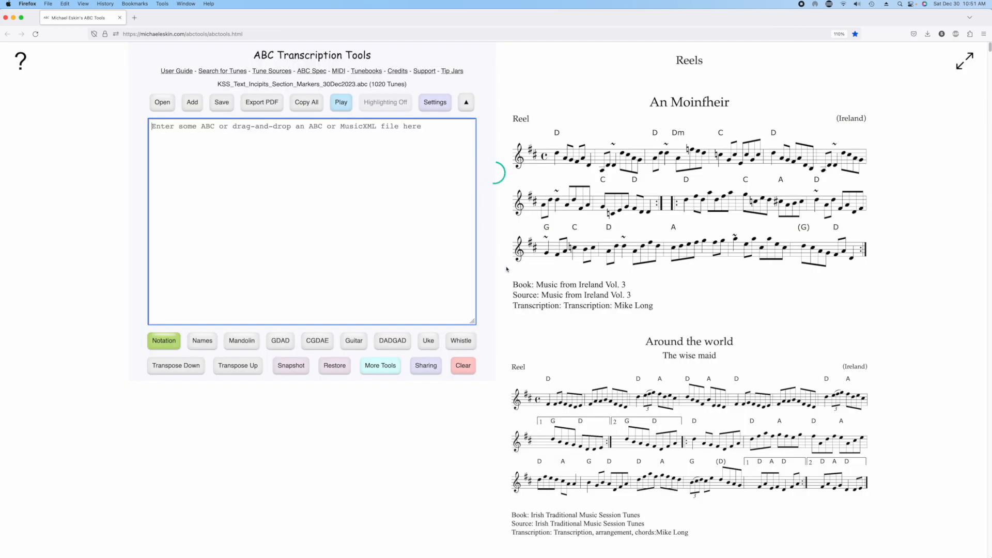
left_click(449, 107)
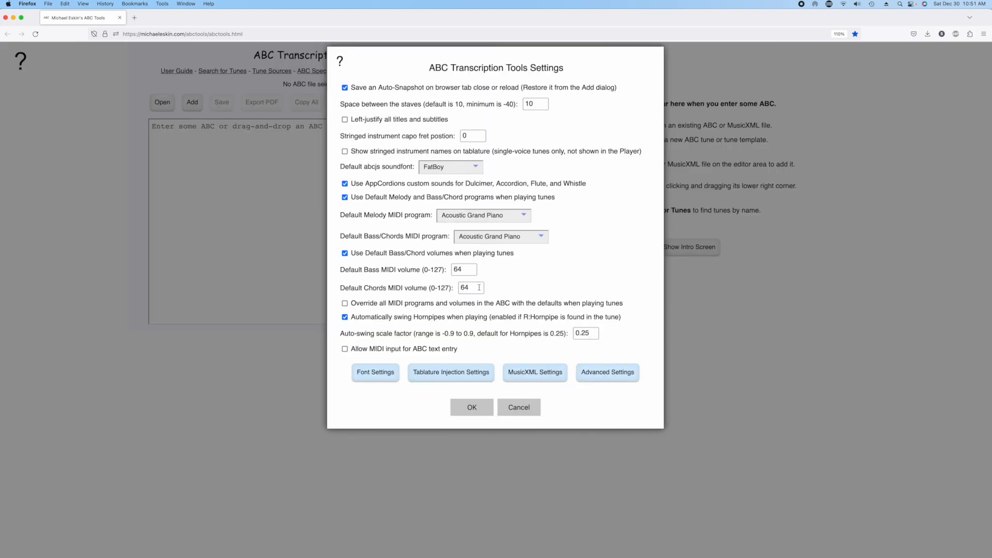
left_click(593, 375)
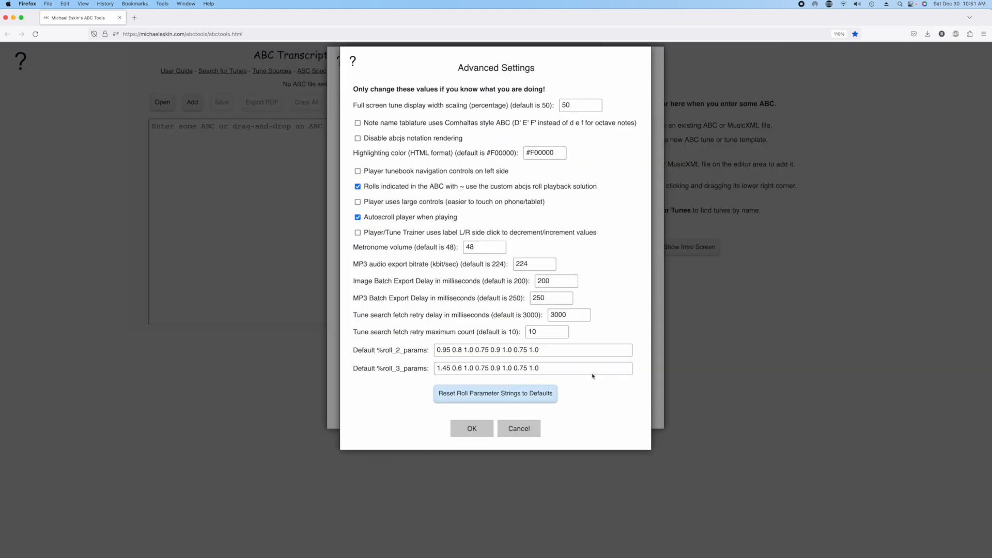
left_click(357, 138)
left_click(489, 429)
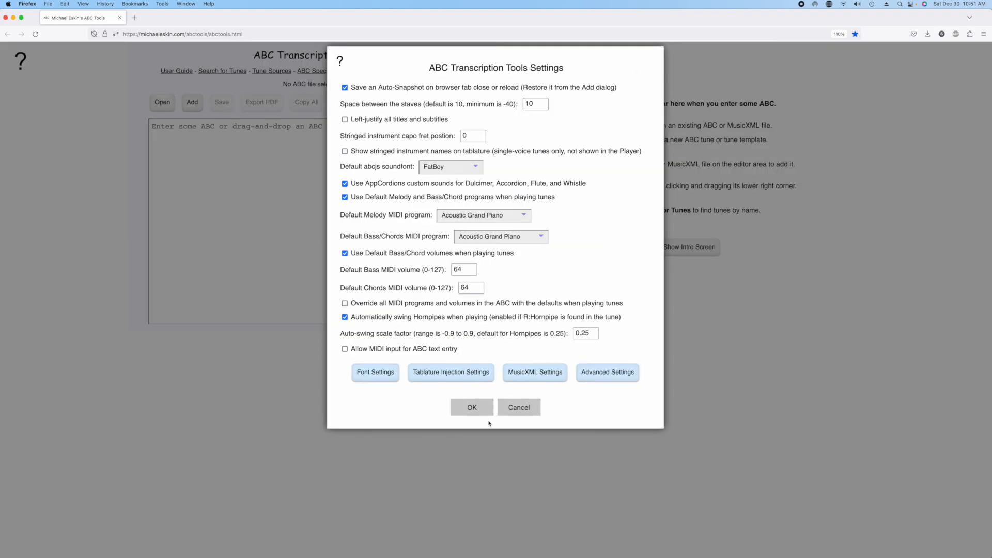
left_click(476, 411)
Reopen KSS_Text_Incipits_Section_Markers_30Dec2023.abc and export it as a PDF tunebook with the ABC Text Incipits layout.
left_click(162, 102)
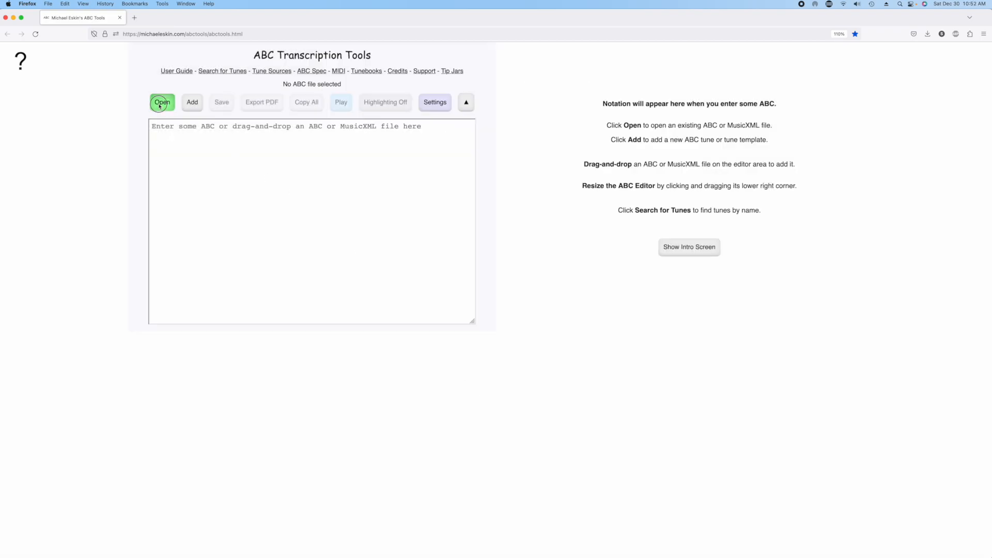
double_click(388, 113)
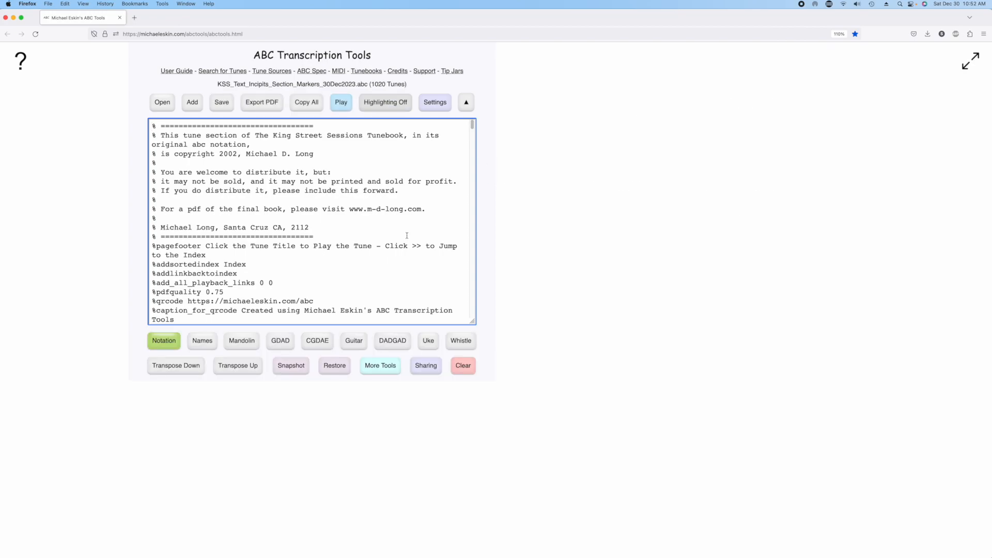
left_click(261, 102)
left_click(474, 385)
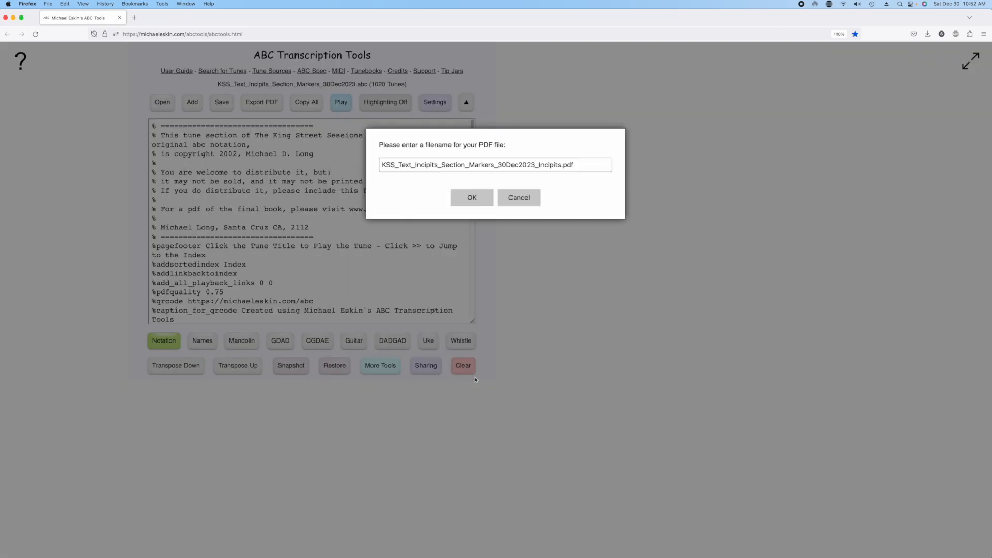
left_click(477, 203)
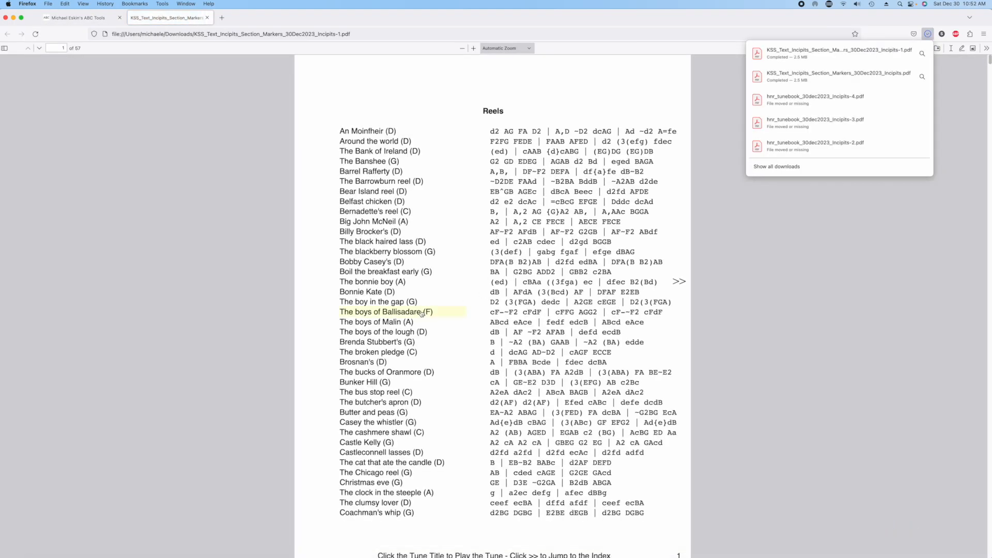
View Cooley's reel through its title link in the exported PDF, and close the PDF's browser tab.
scroll(422, 314, "down", 10)
left_click(366, 315)
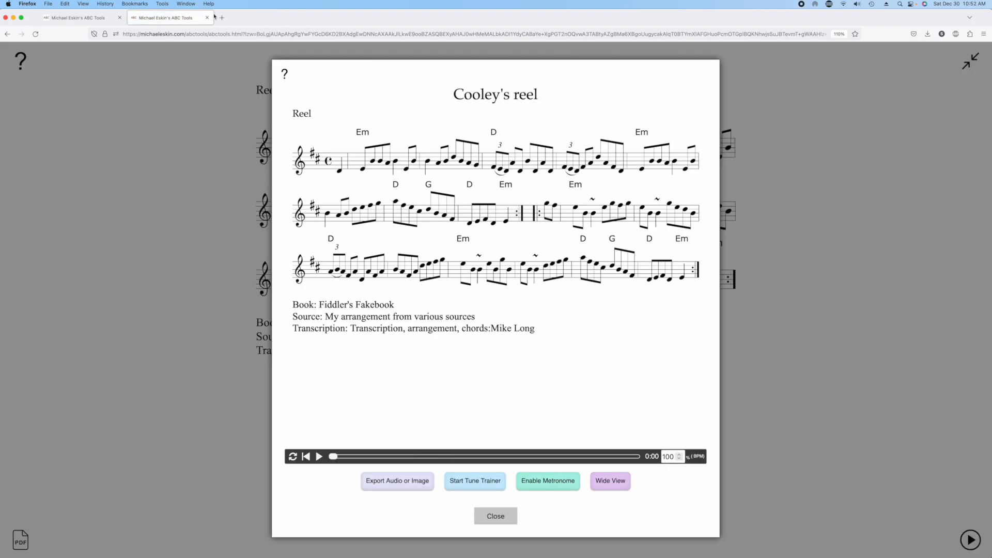
left_click(208, 18)
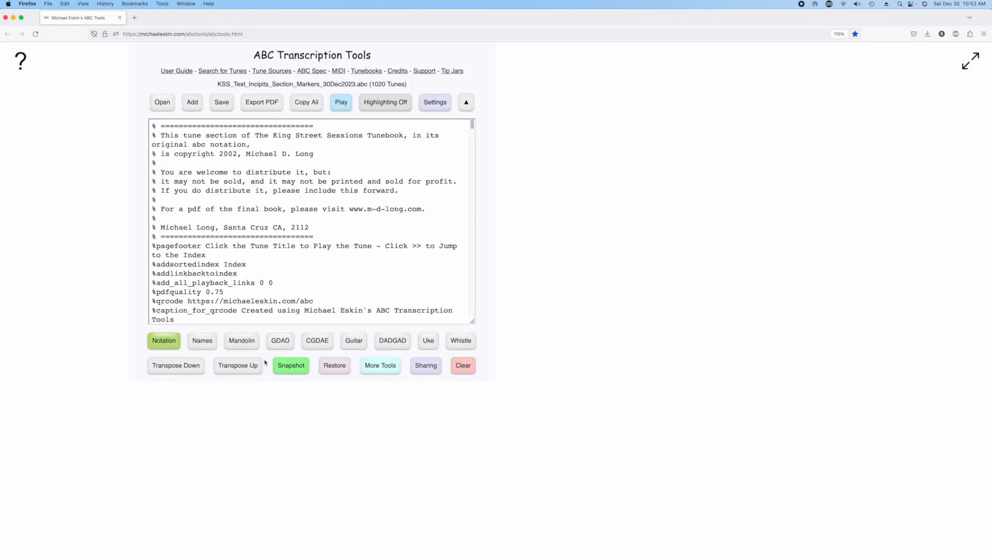
Switch the tunebook to mandolin tablature and export it as KSS_Text_Incipits_Section_Markers_30Dec2023_Mandolin_Incipits.pdf.
left_click(242, 342)
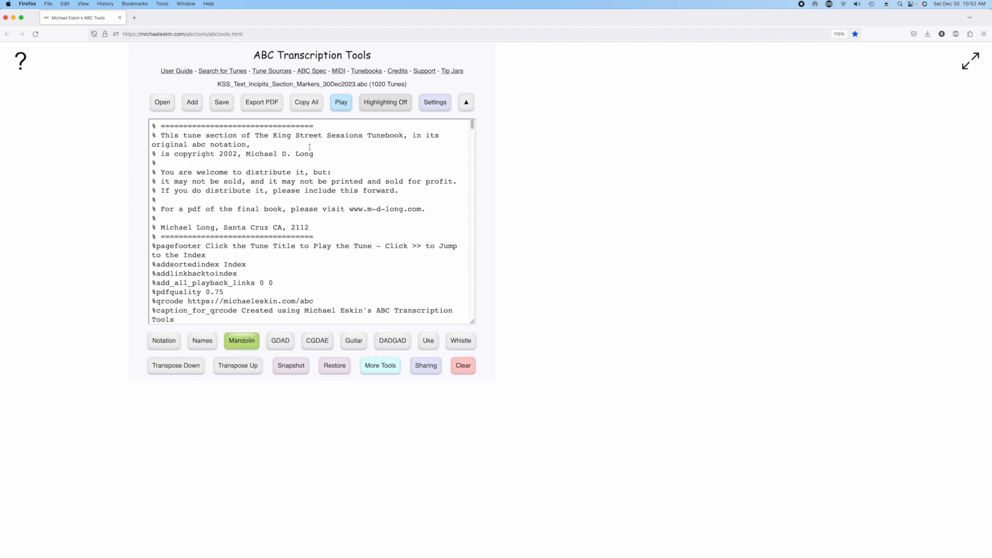
left_click(262, 102)
left_click(479, 381)
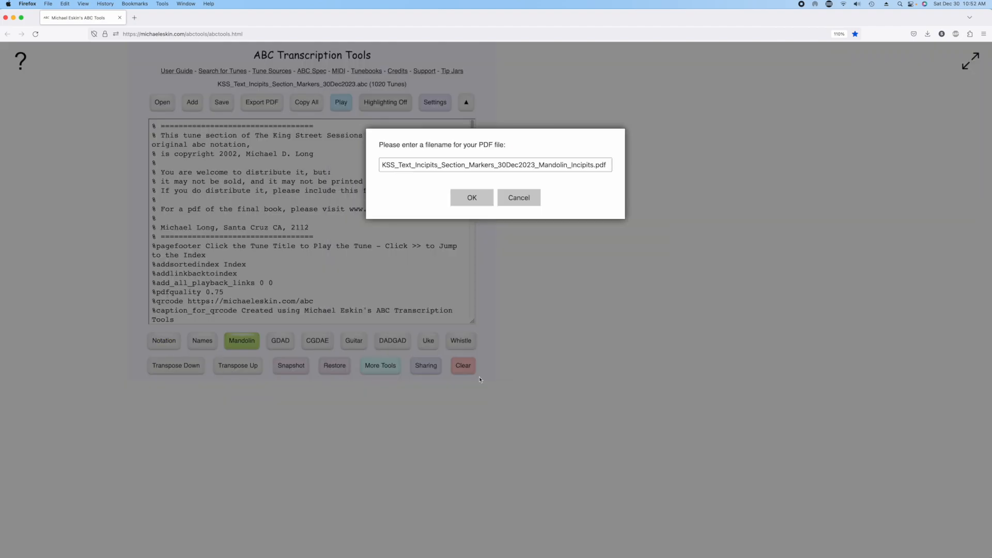
left_click(474, 201)
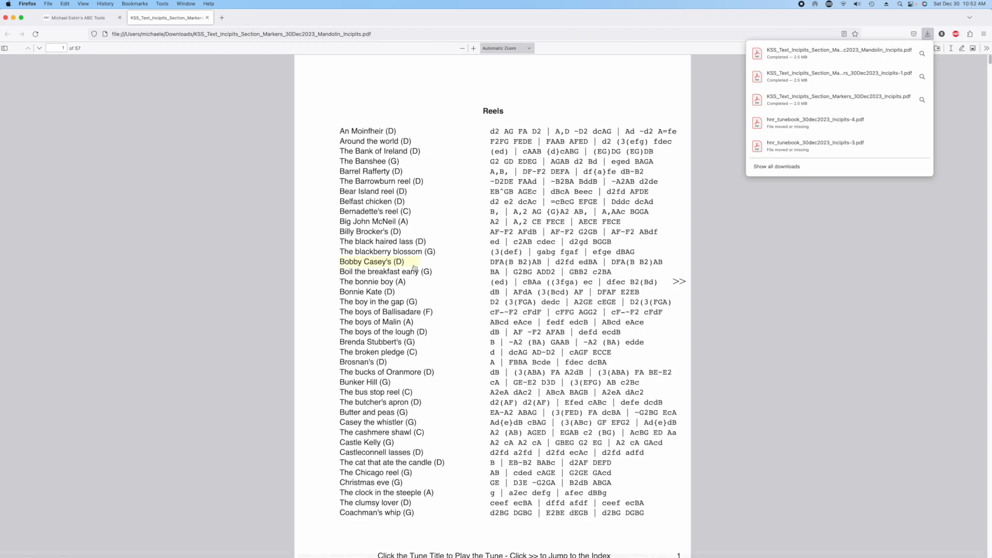
View the mandolin tablature for Boil the breakfast early from the exported PDF, and close its player and browser tab.
left_click(379, 273)
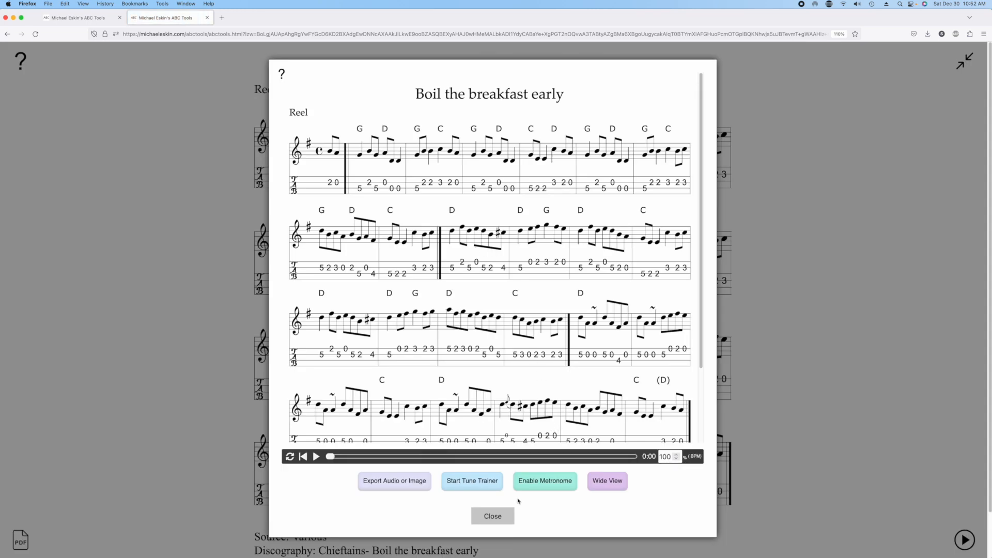
left_click(507, 516)
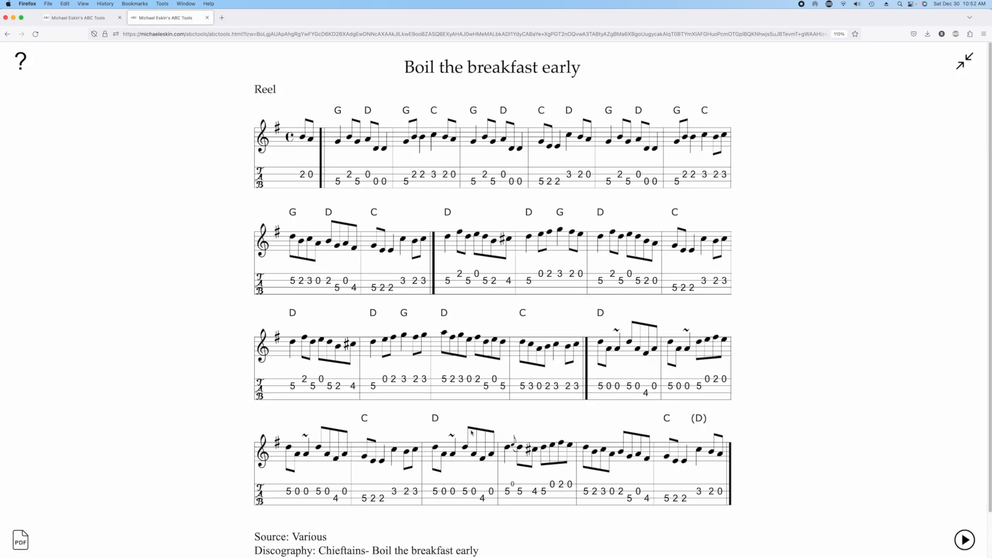
left_click(208, 17)
Switch the tunebook to whistle tablature and export it as KSS_Text_Incipits_Section_Markers_30Dec2023_Whistle_Incipits.pdf.
left_click(460, 341)
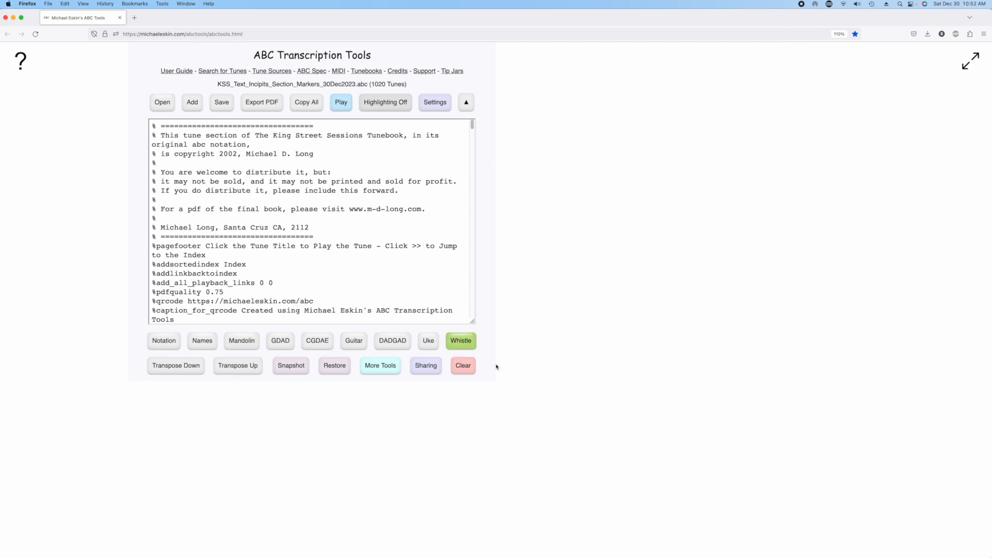
left_click(261, 102)
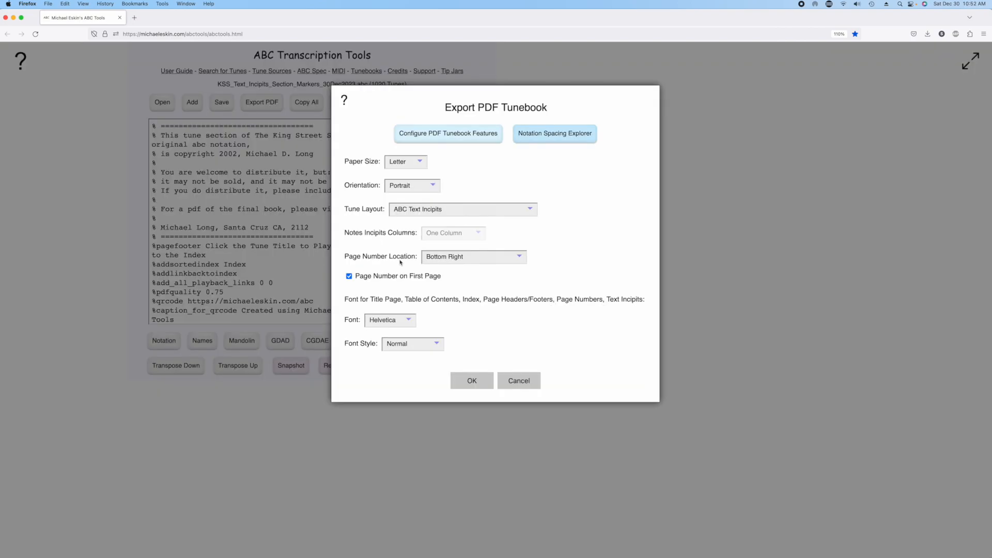
left_click(475, 383)
left_click(477, 199)
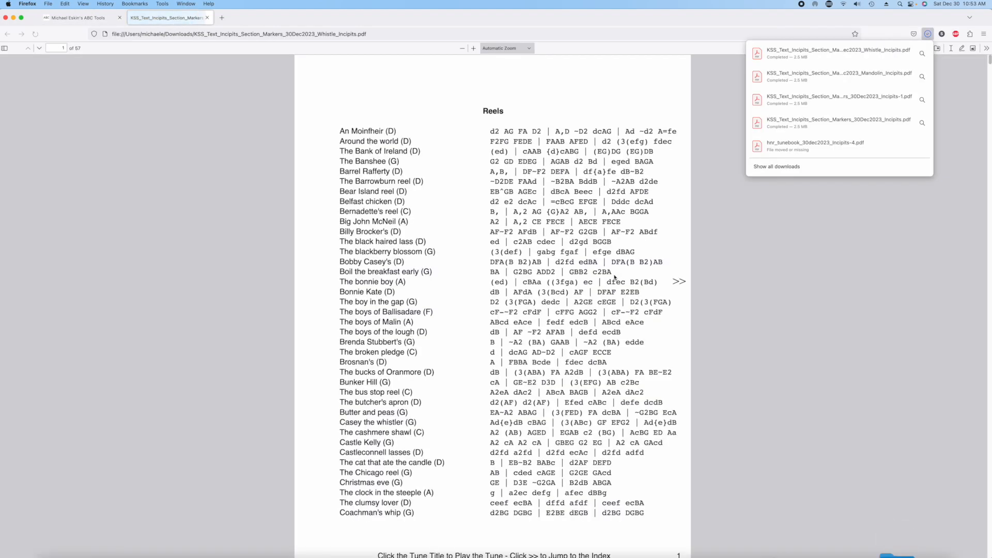
View the whistle tablature for Crossing the Shannon from the exported PDF, and close its player and browser tab.
scroll(364, 243, "down", 10)
left_click(395, 268)
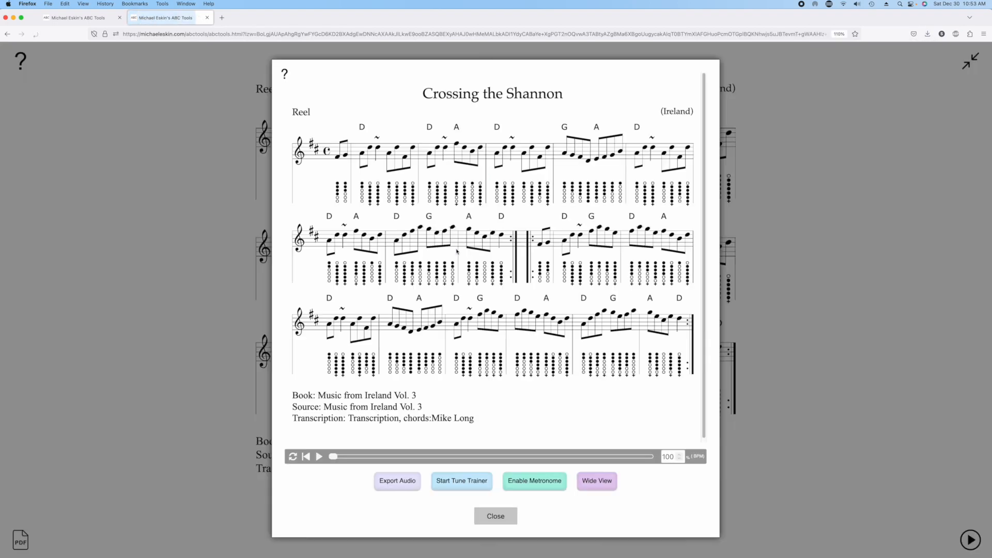
left_click(504, 516)
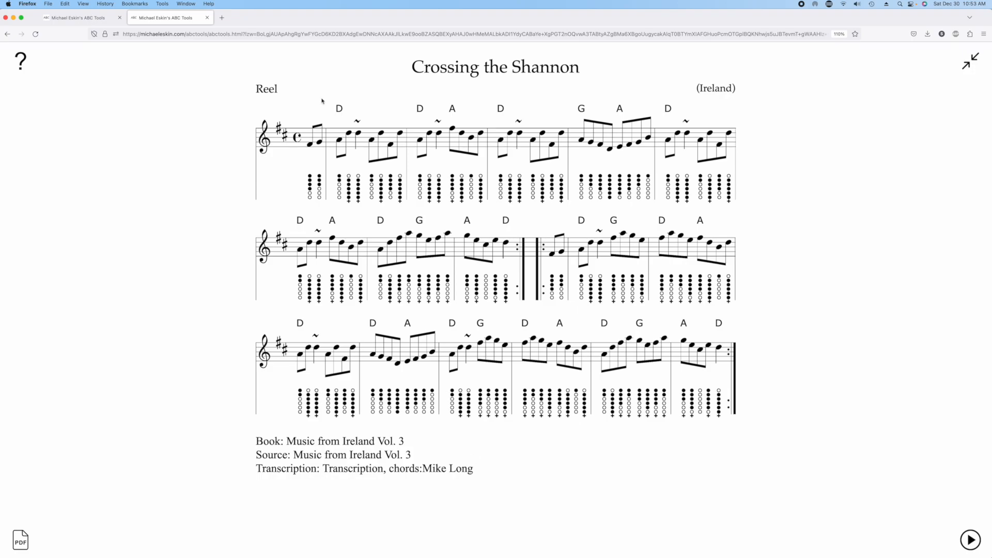
left_click(208, 18)
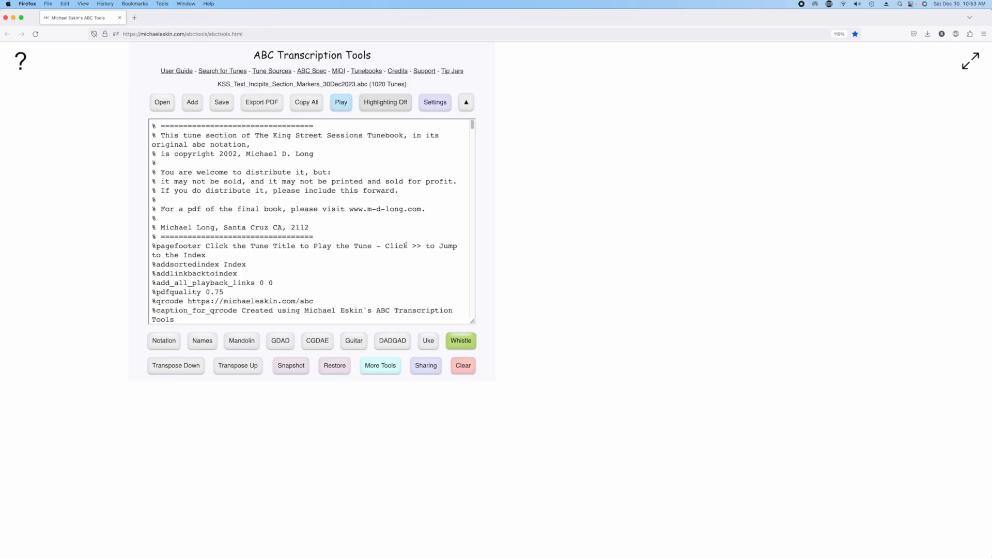
Take a snapshot of the tunebook and inject B/C box tablature into its tunes.
left_click(291, 365)
left_click(381, 366)
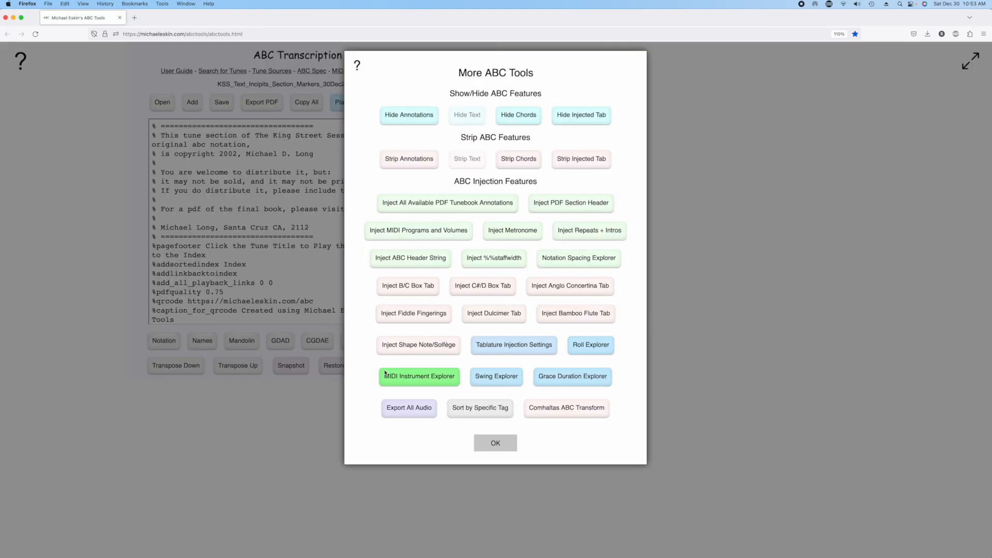
left_click(422, 288)
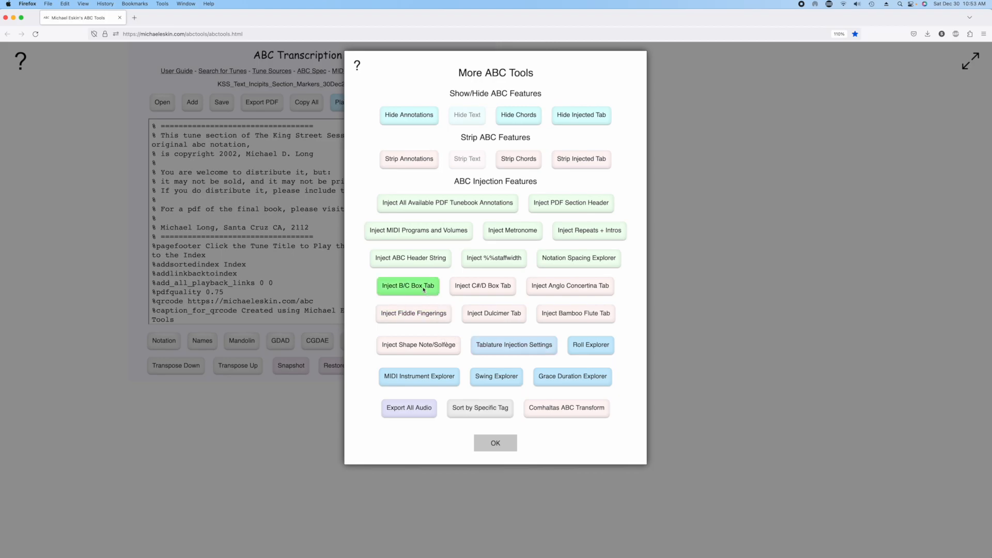
left_click(464, 318)
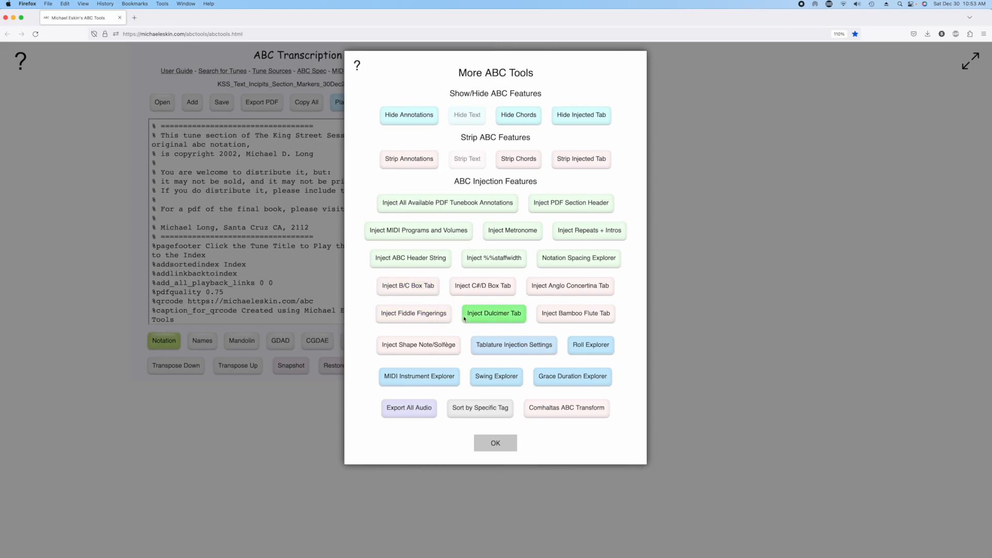
left_click(493, 444)
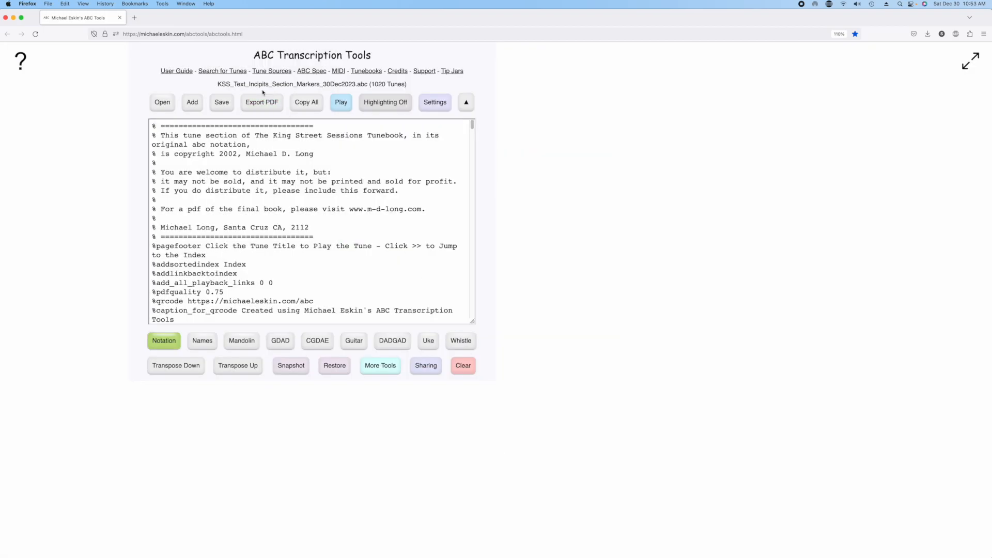
Export the tunebook with B/C box tablature as a Letter portrait PDF using the ABC Text Incipits layout.
left_click(262, 101)
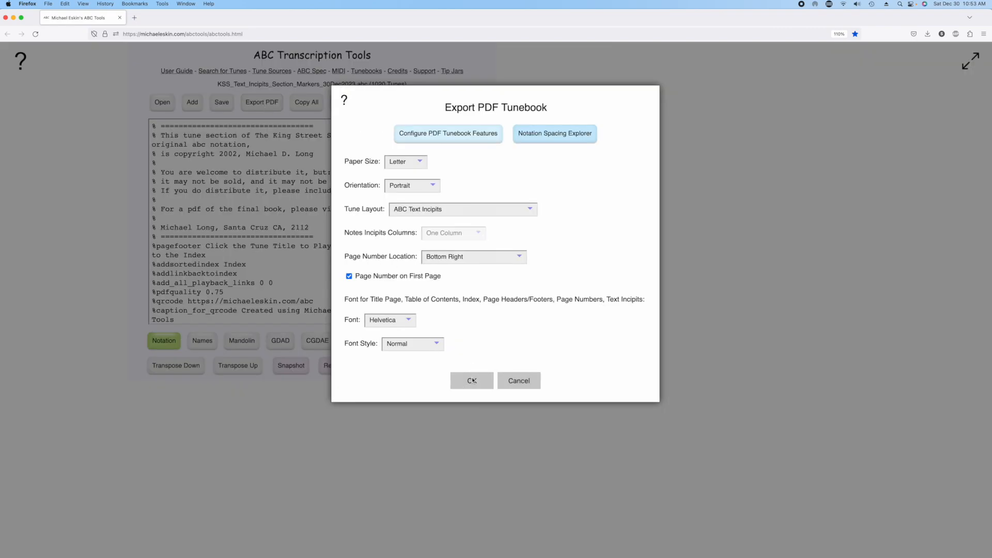
left_click(471, 380)
left_click(469, 199)
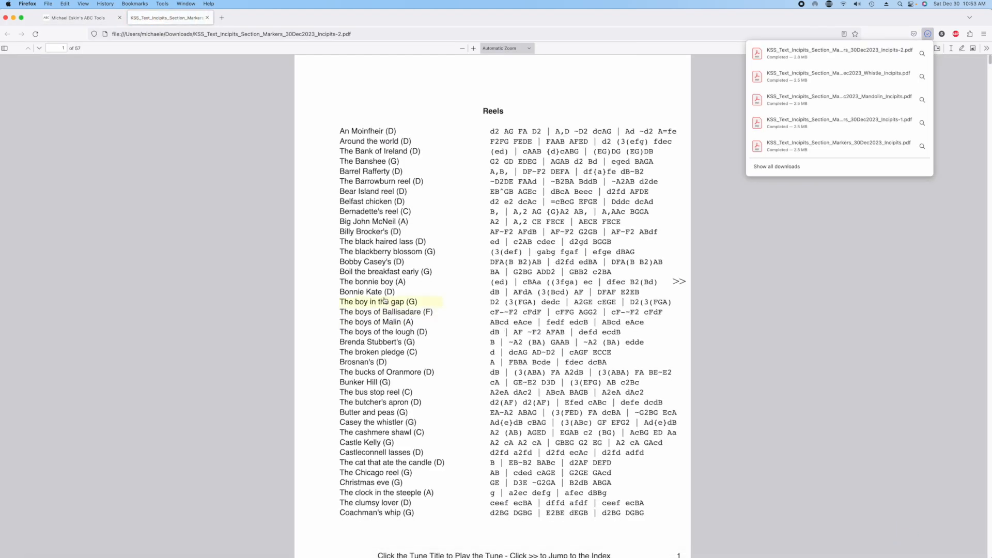
View the B/C box tablature for Bonnie Kate from the exported PDF and close its player.
left_click(385, 299)
left_click(385, 299)
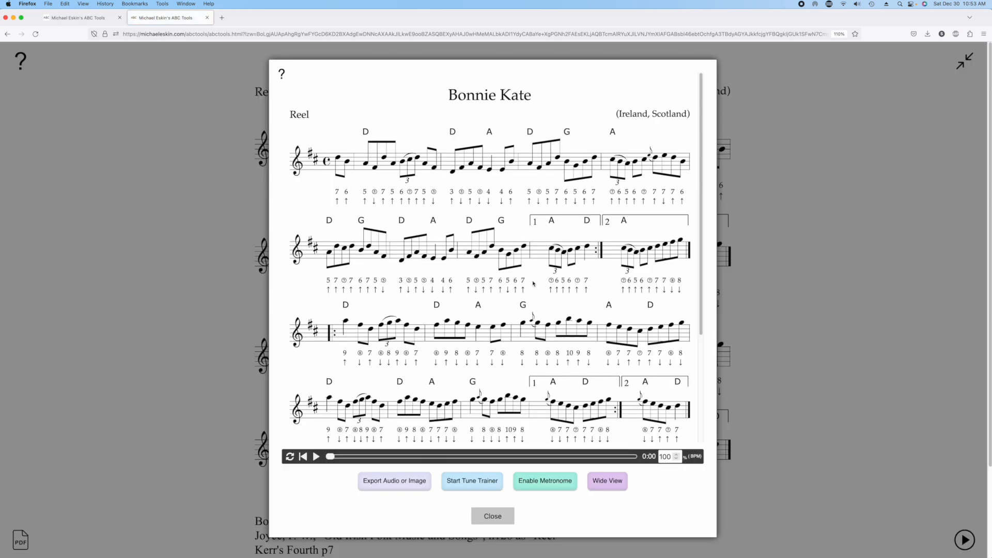
left_click(504, 514)
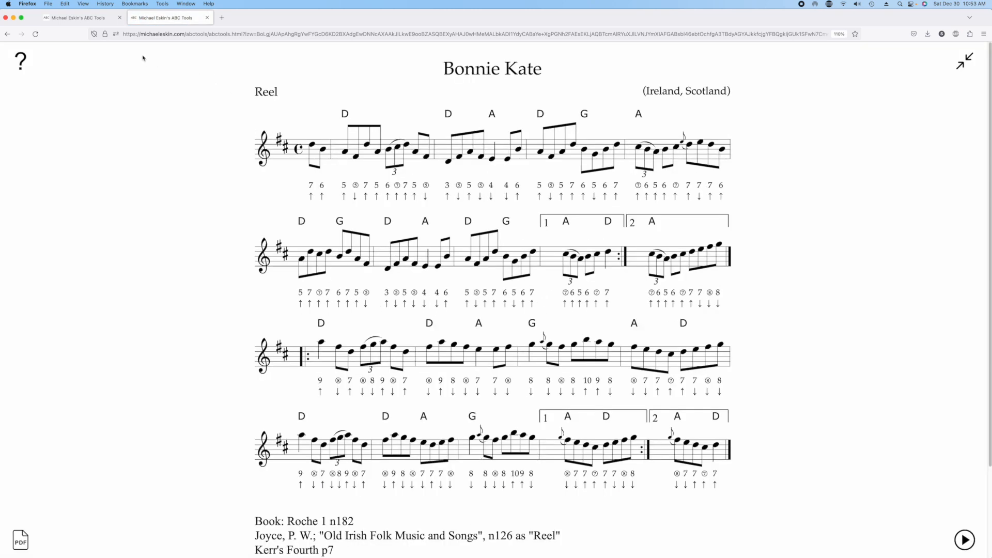
Return to the tunebook editor, review the injected B/C box tablature, and restore the tunebook from the saved snapshot.
left_click(97, 19)
scroll(347, 227, "down", 5)
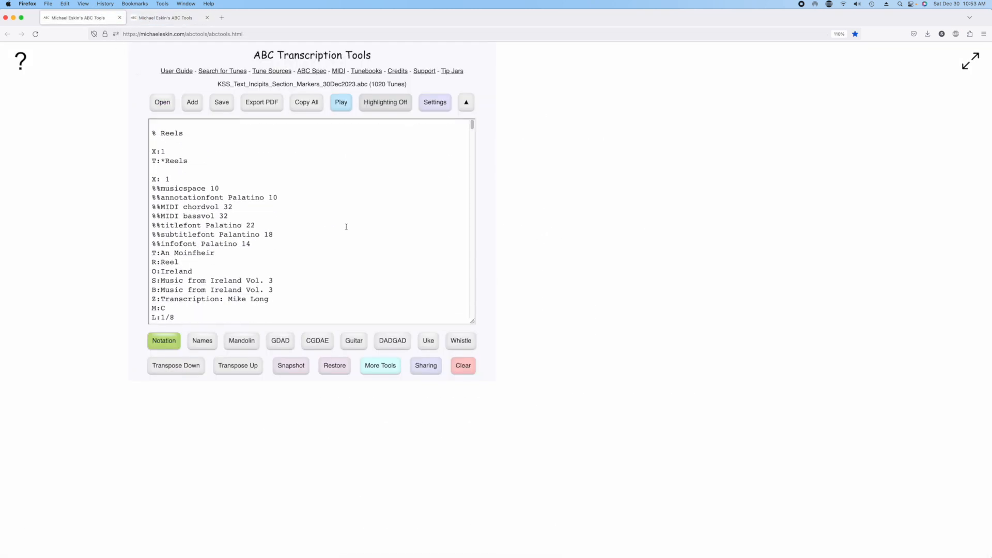
scroll(346, 227, "down", 4)
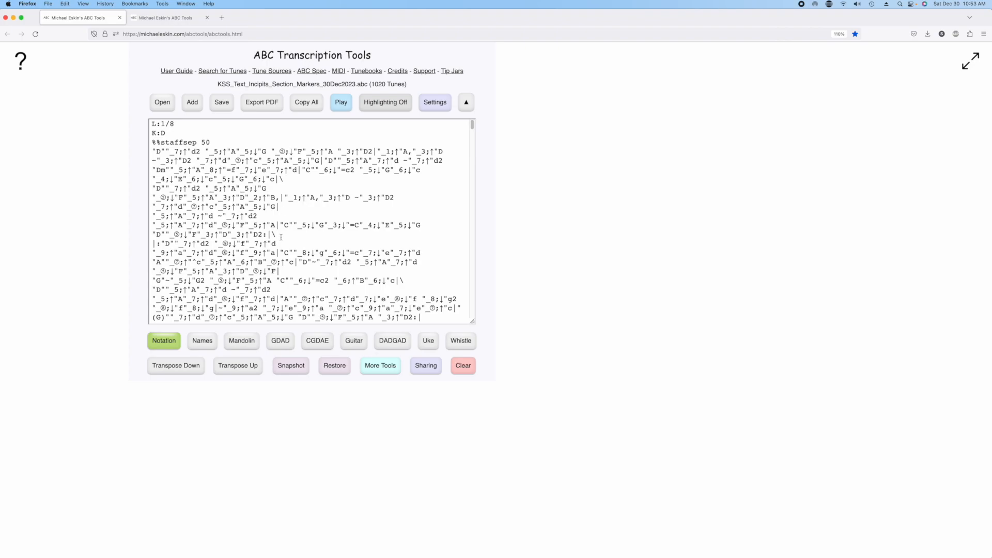
left_click(339, 367)
left_click(473, 176)
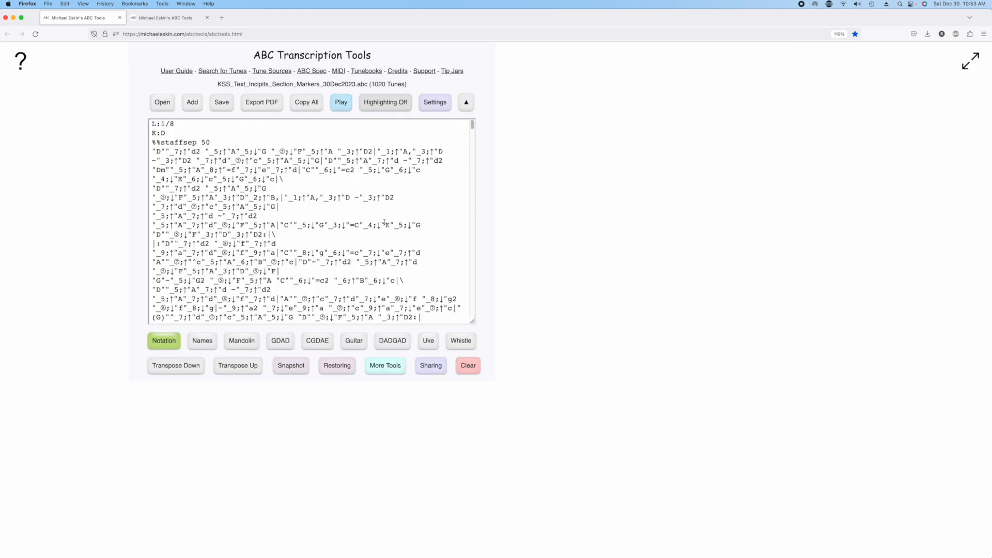
scroll(364, 219, "down", 3)
scroll(364, 219, "up", 5)
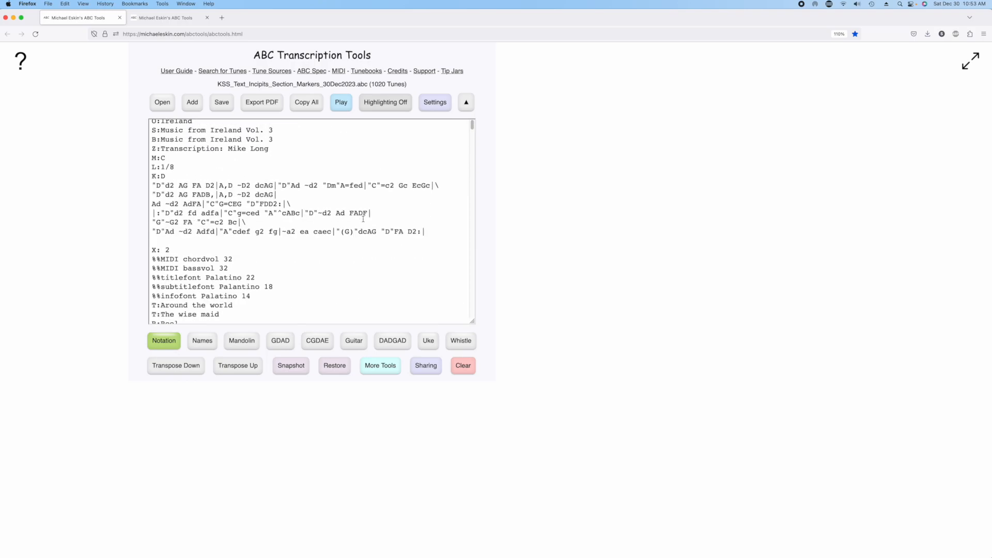
scroll(363, 219, "up", 5)
Inject Anglo Concertina tablature into the tunebook's tunes and close the additional ABC tools.
left_click(387, 369)
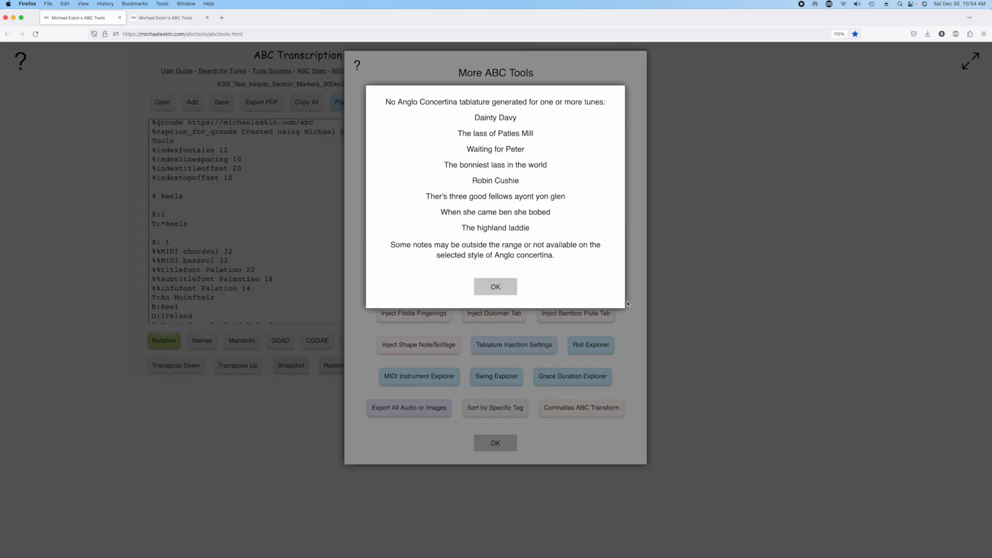
left_click(496, 287)
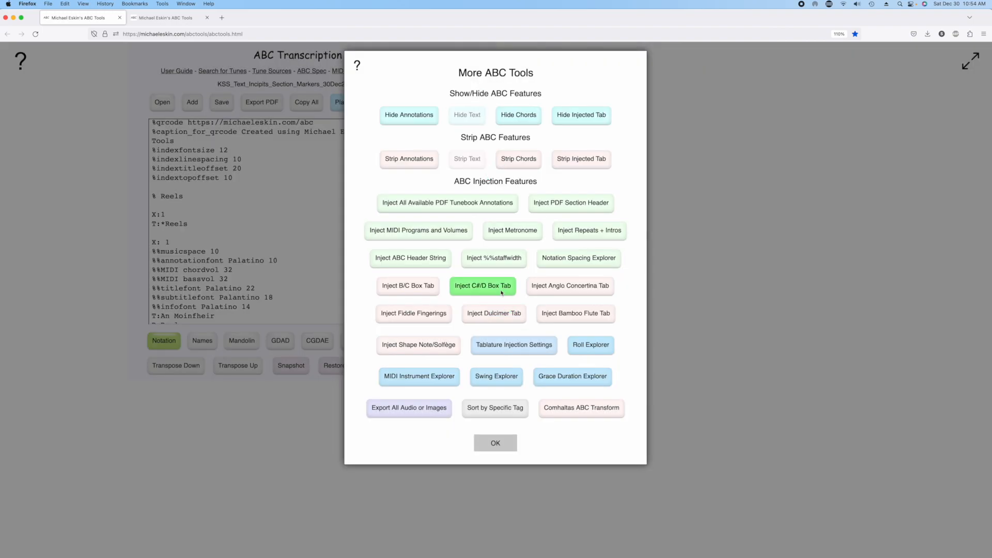
left_click(495, 443)
Export the tunebook with Anglo Concertina tablature as a Letter portrait PDF using the ABC Text Incipits layout.
left_click(277, 107)
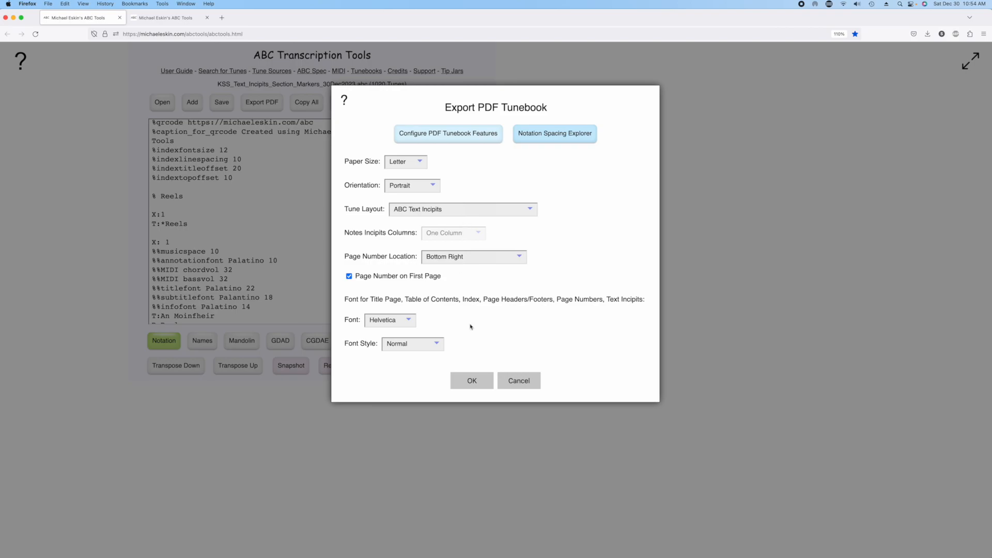
left_click(470, 381)
left_click(478, 198)
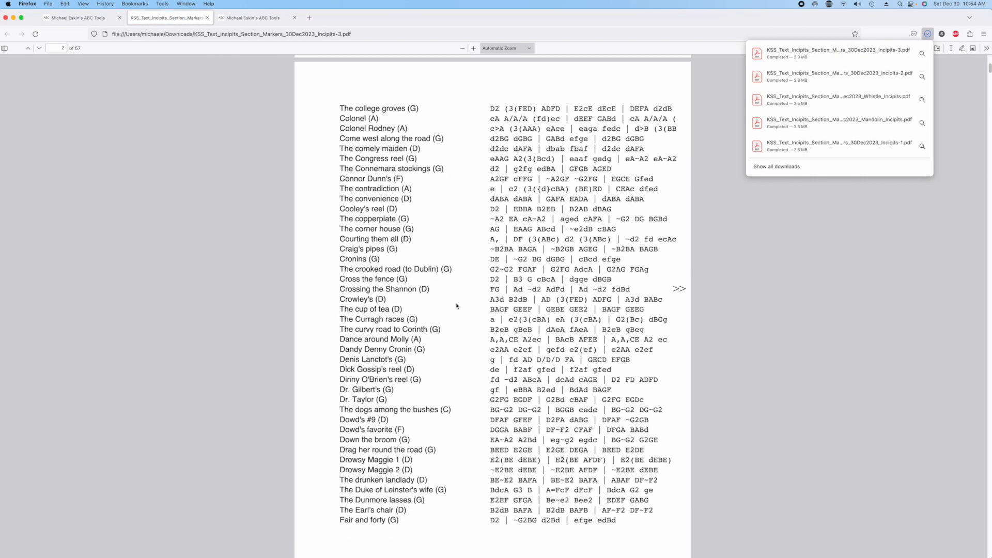
View the Anglo Concertina tablature for Dick Gossip's reel from the exported PDF, close its player, and return to the tunebook editor.
left_click(376, 372)
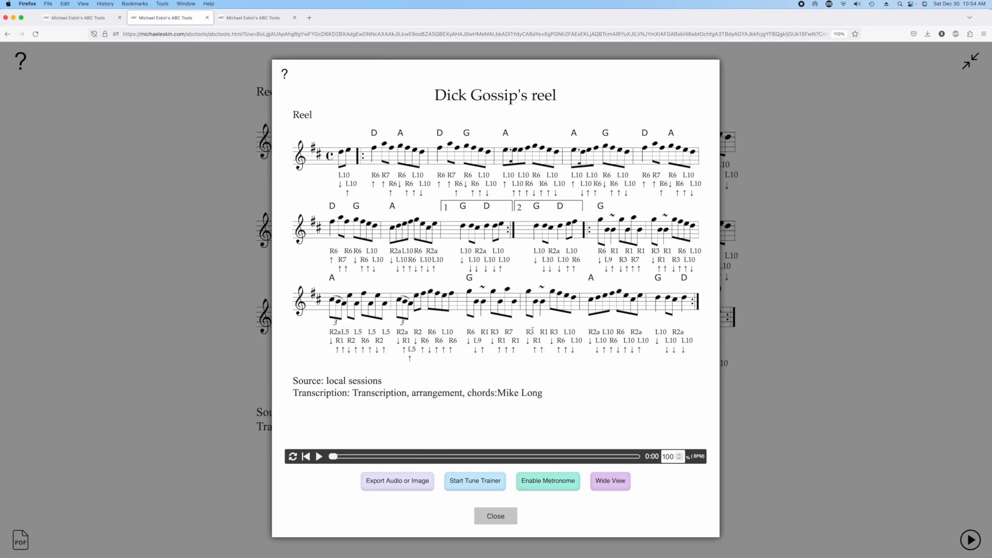
left_click(499, 515)
left_click(93, 20)
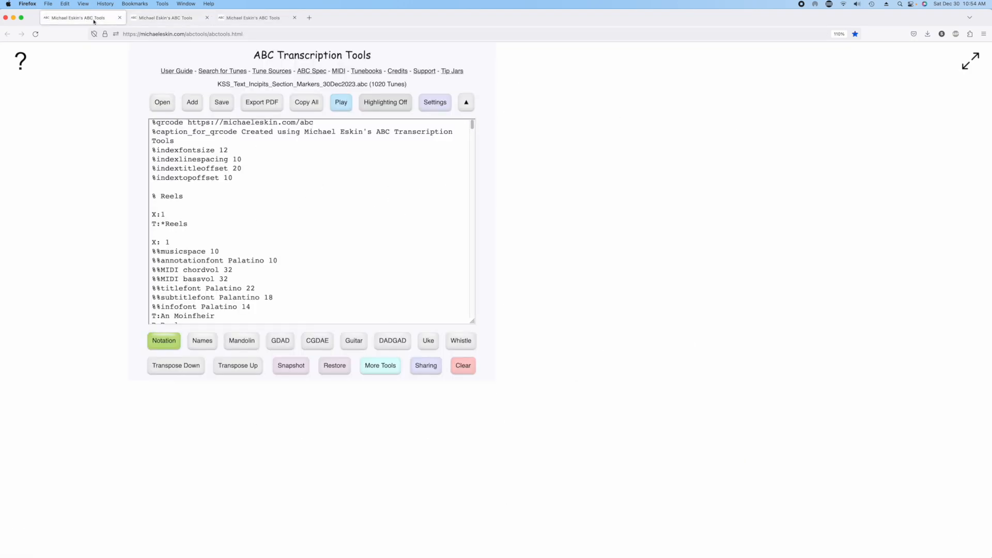